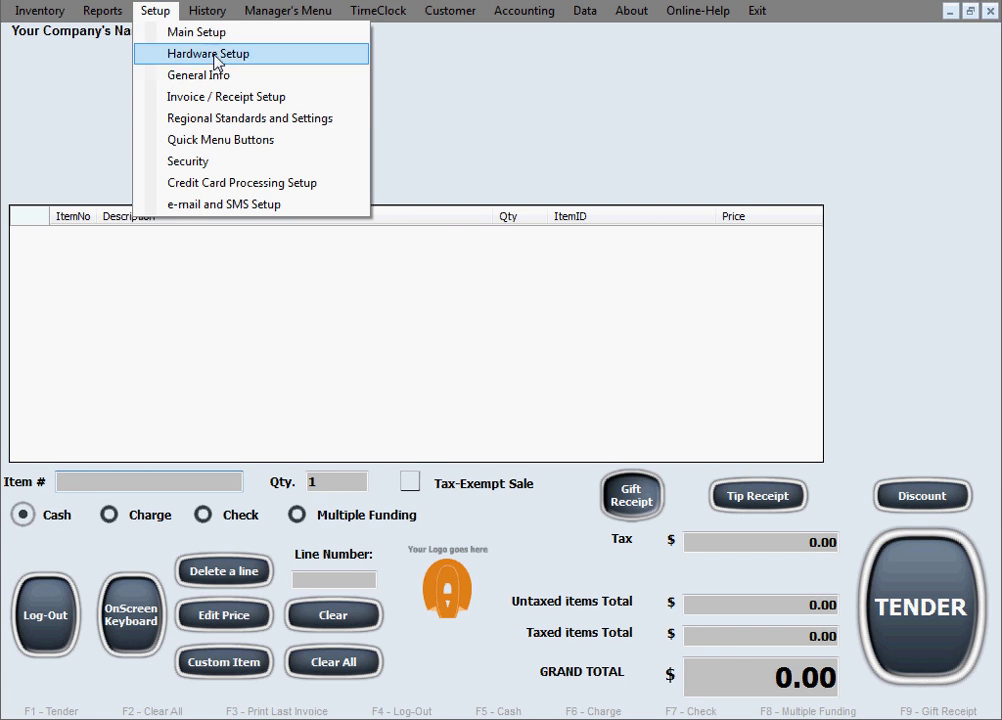
Open the General Info form and go through its company name, phone, address and register fields.
left_click(255, 78)
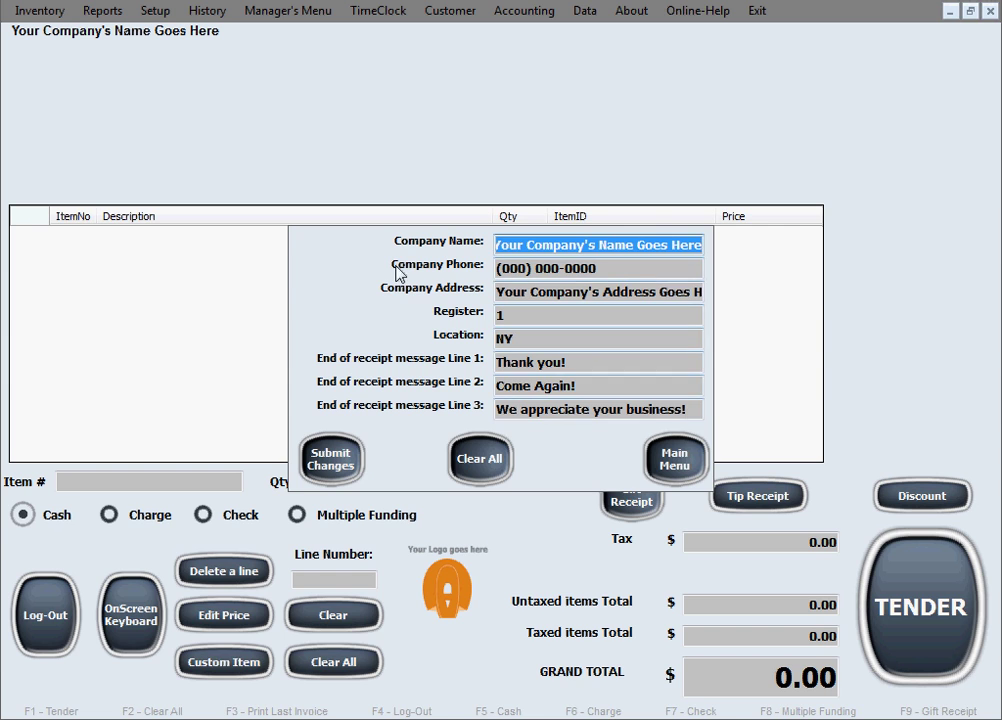
left_click(497, 245)
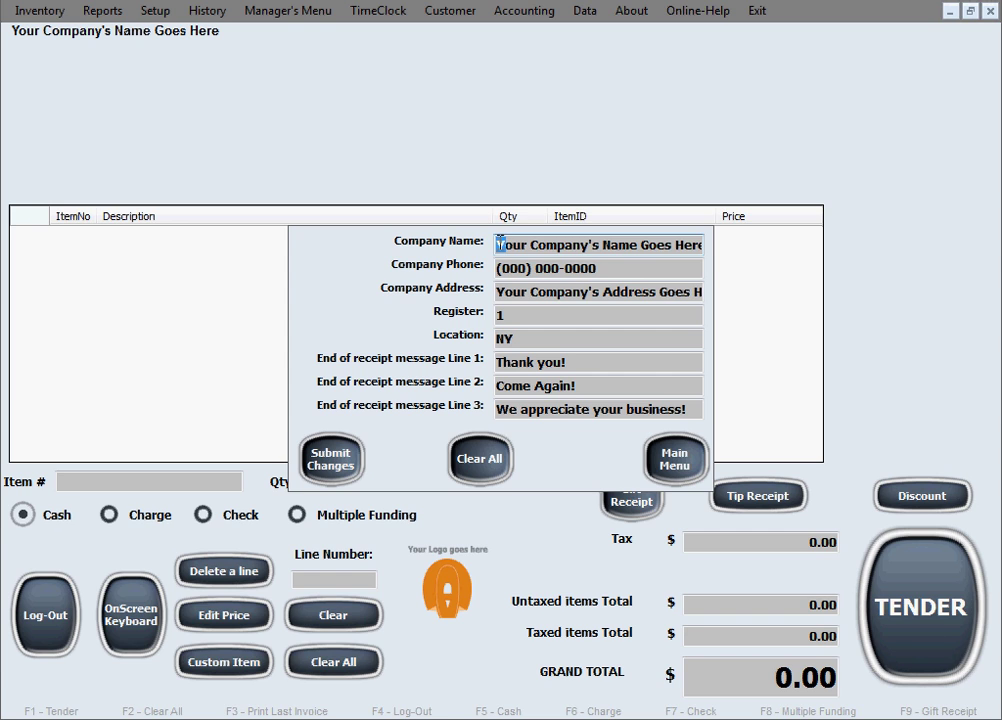
left_click(499, 244)
left_click_drag(498, 245, 738, 257)
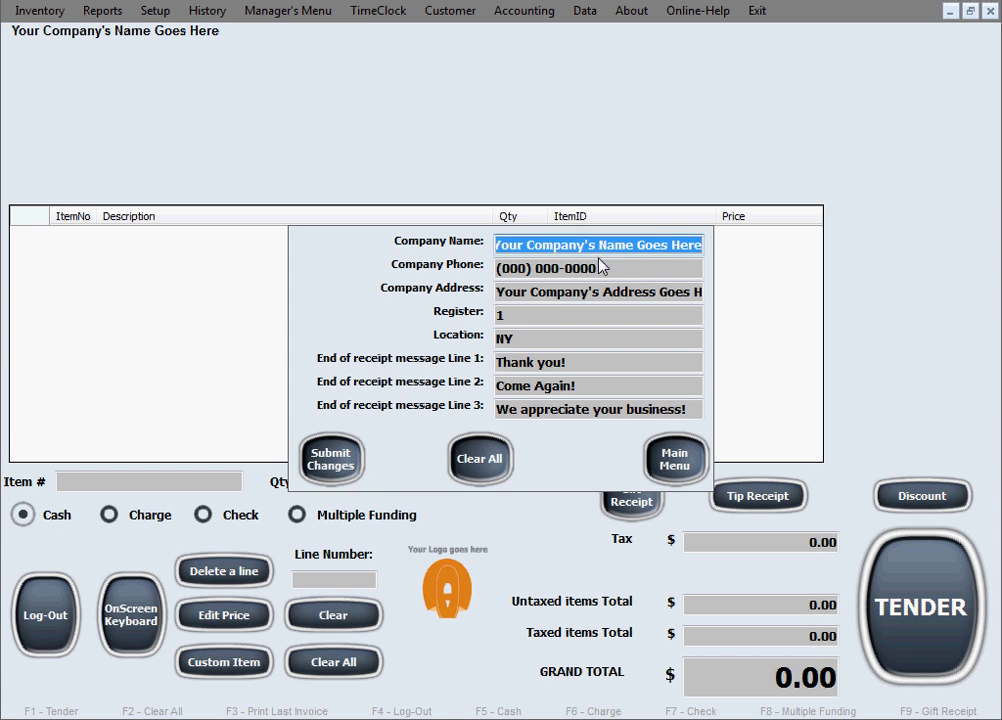
left_click_drag(605, 269, 733, 313)
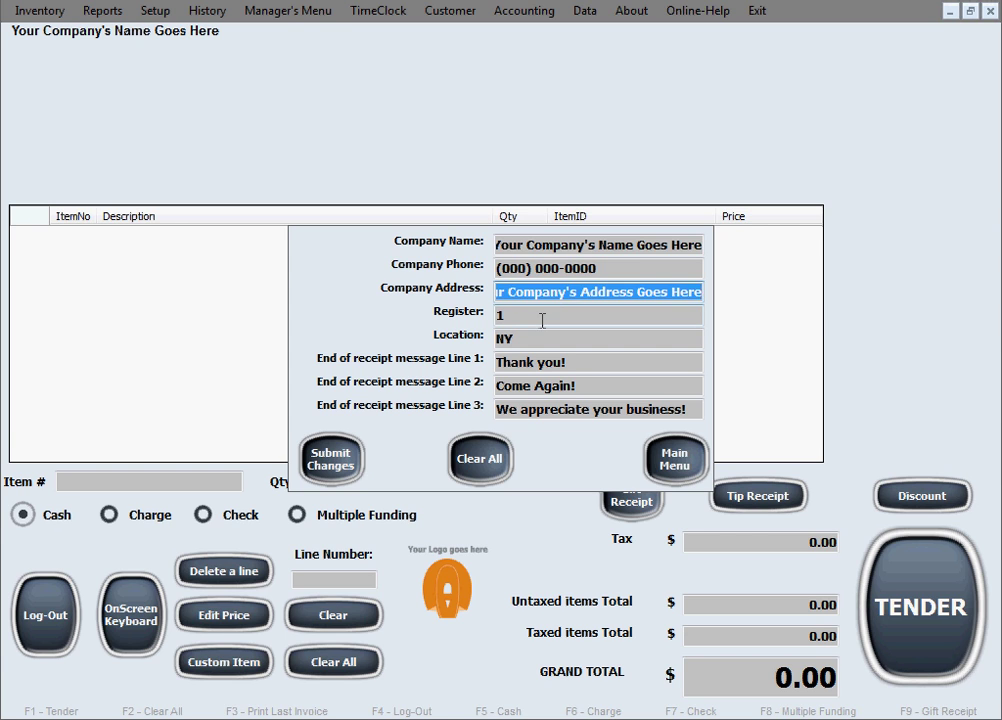
left_click_drag(541, 320, 463, 318)
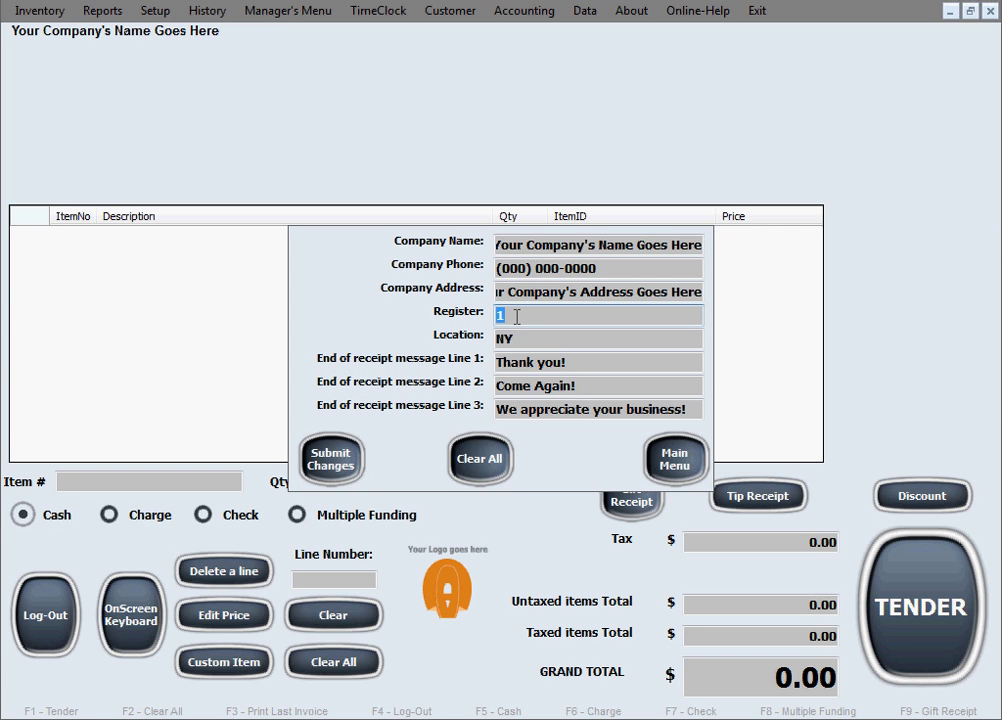
Go through the location and three end-of-receipt message lines, and submit the general info.
left_click(508, 338)
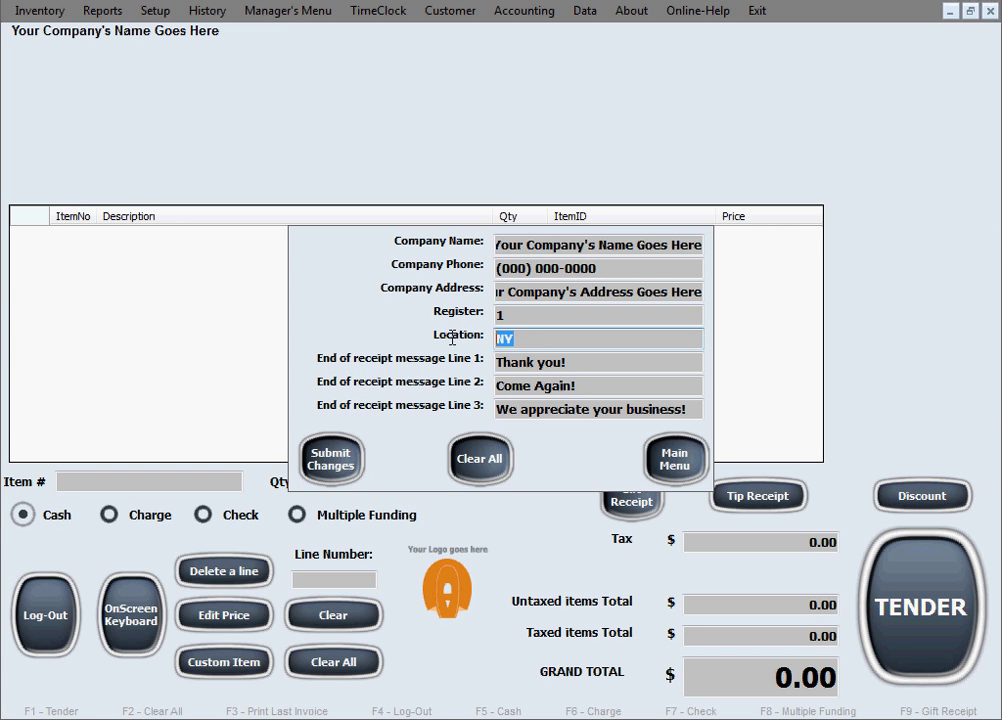
left_click(540, 345)
key("Tab")
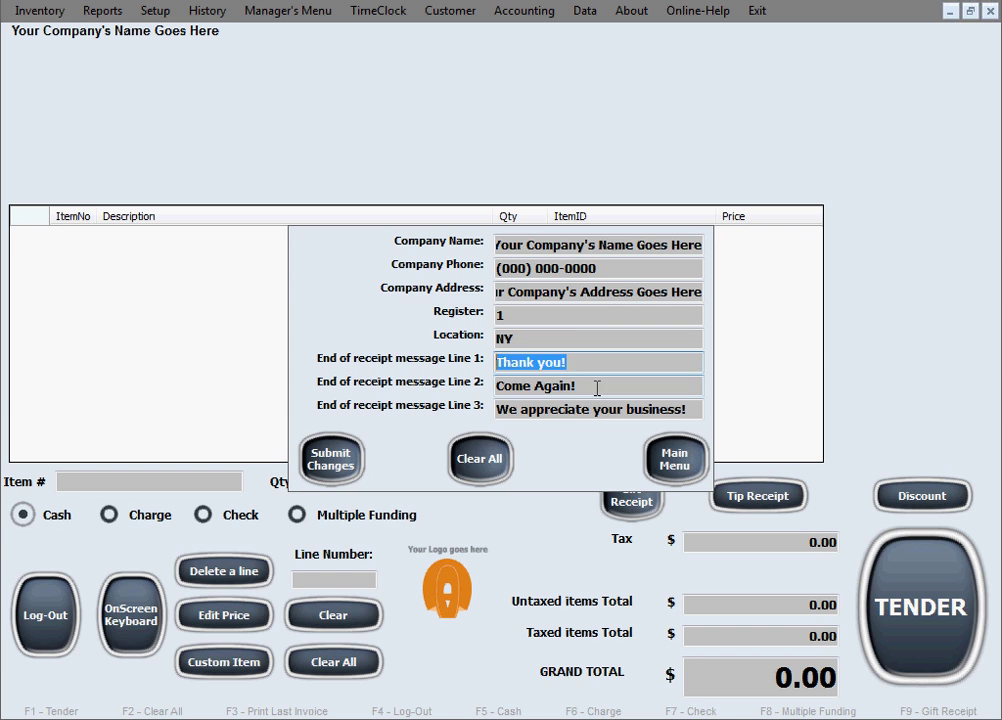
key("Tab")
left_click_drag(689, 408, 495, 400)
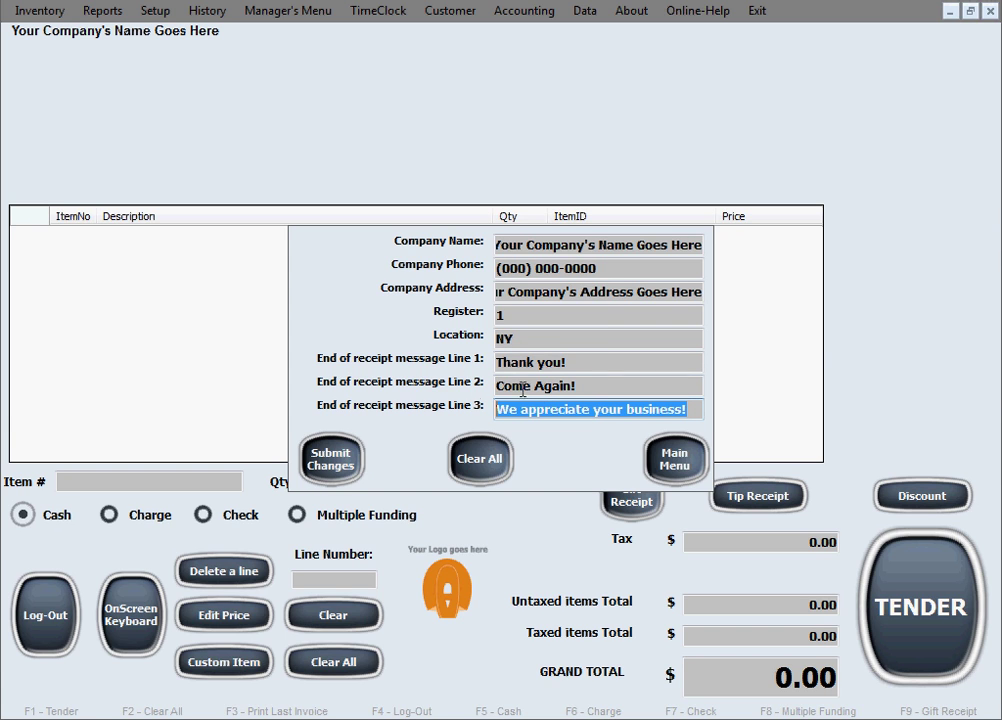
left_click(612, 388)
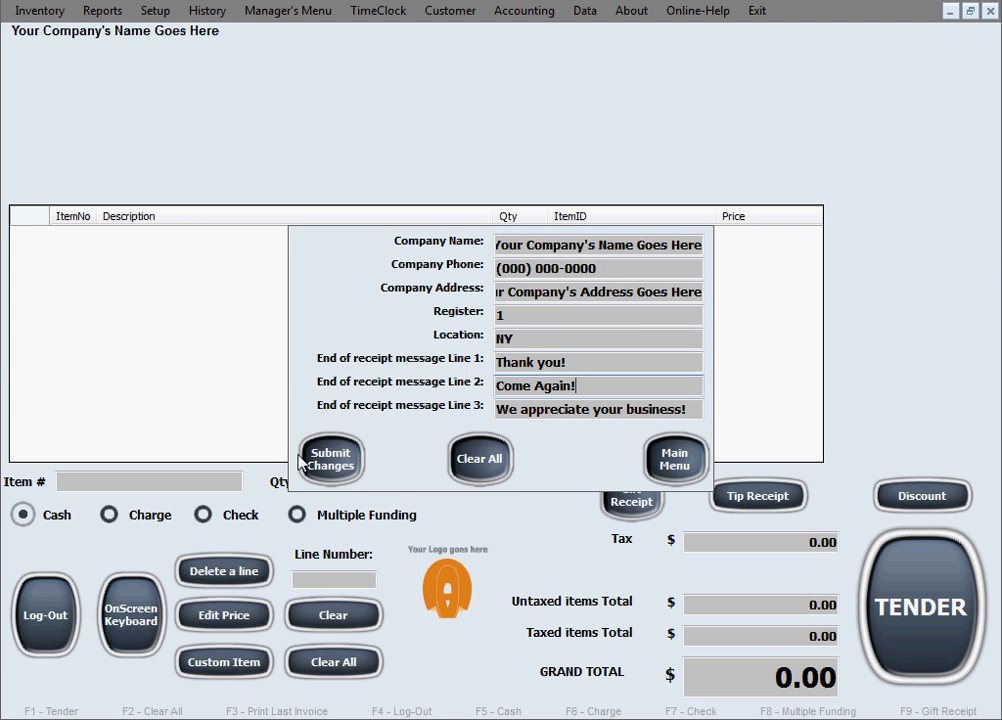
left_click(331, 460)
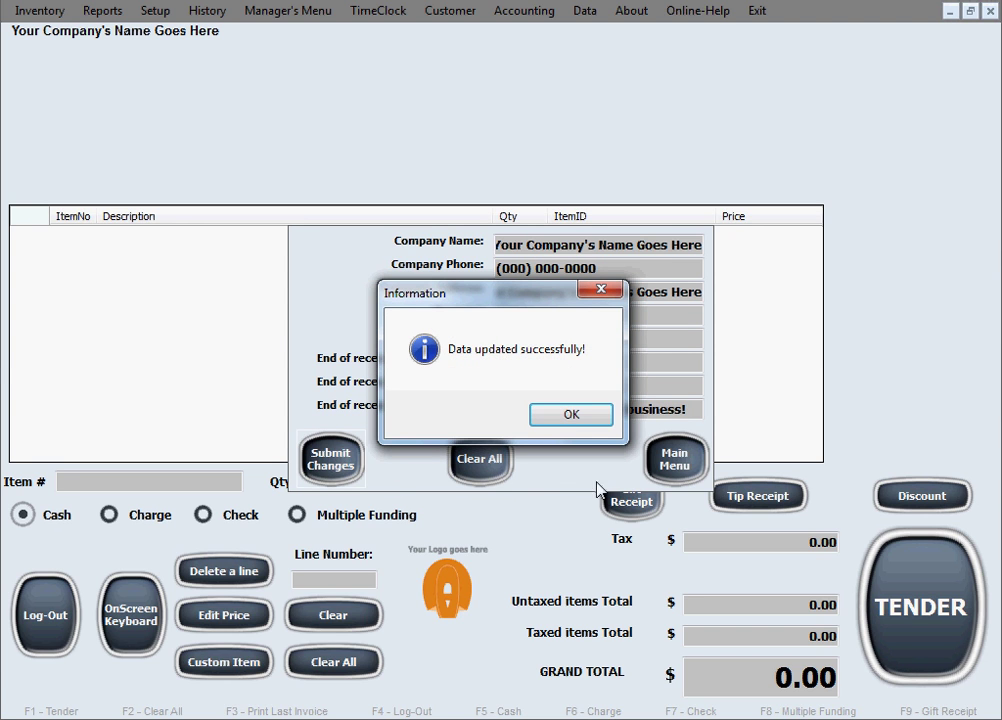
left_click(571, 414)
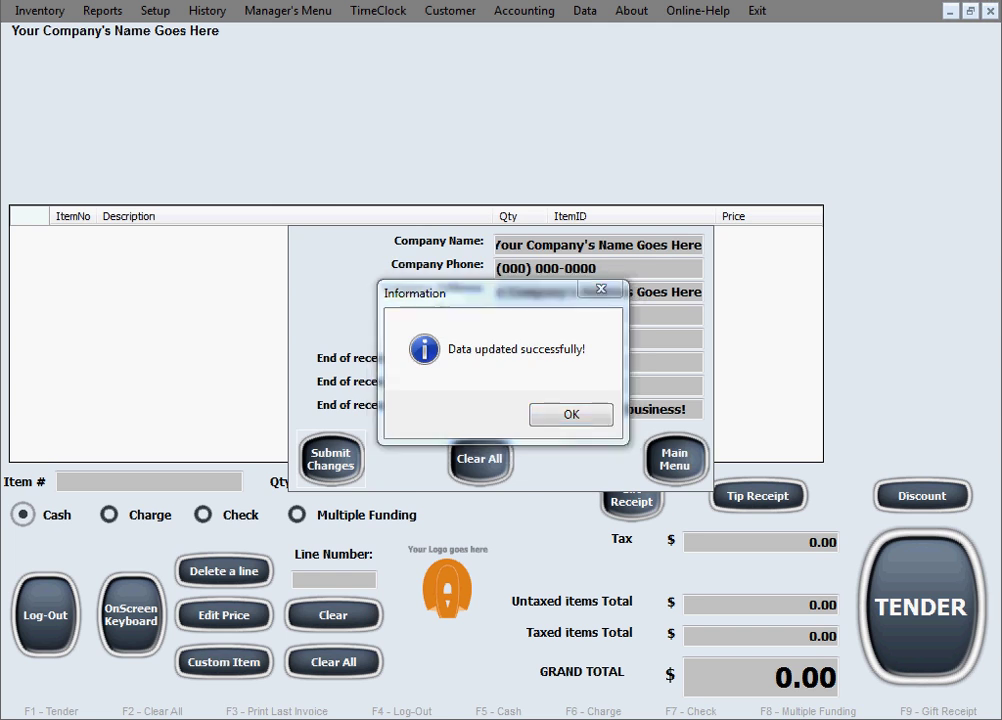
Set the invoice and receipt font to Tahoma, size 10, in the Invoice / Receipt Setup.
left_click(152, 12)
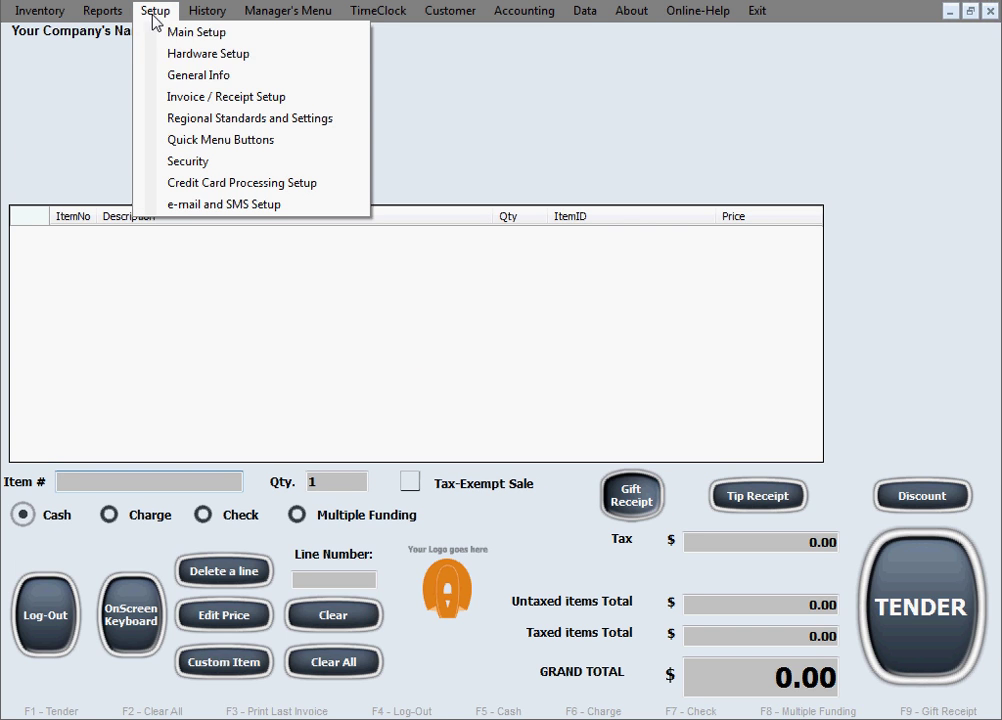
left_click(316, 100)
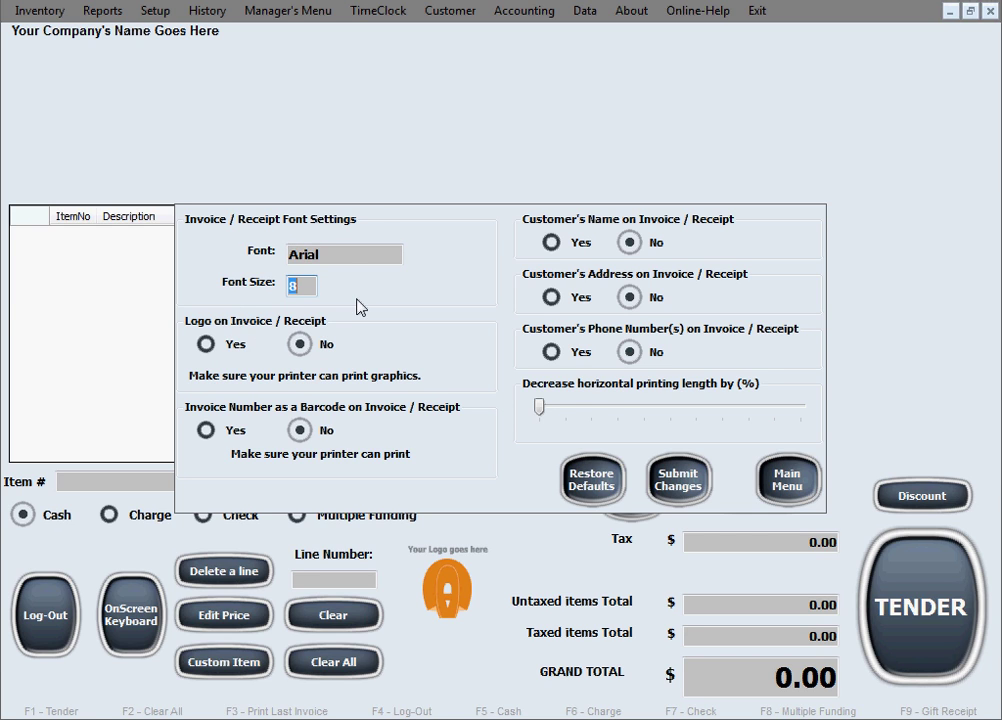
key("shift+Tab")
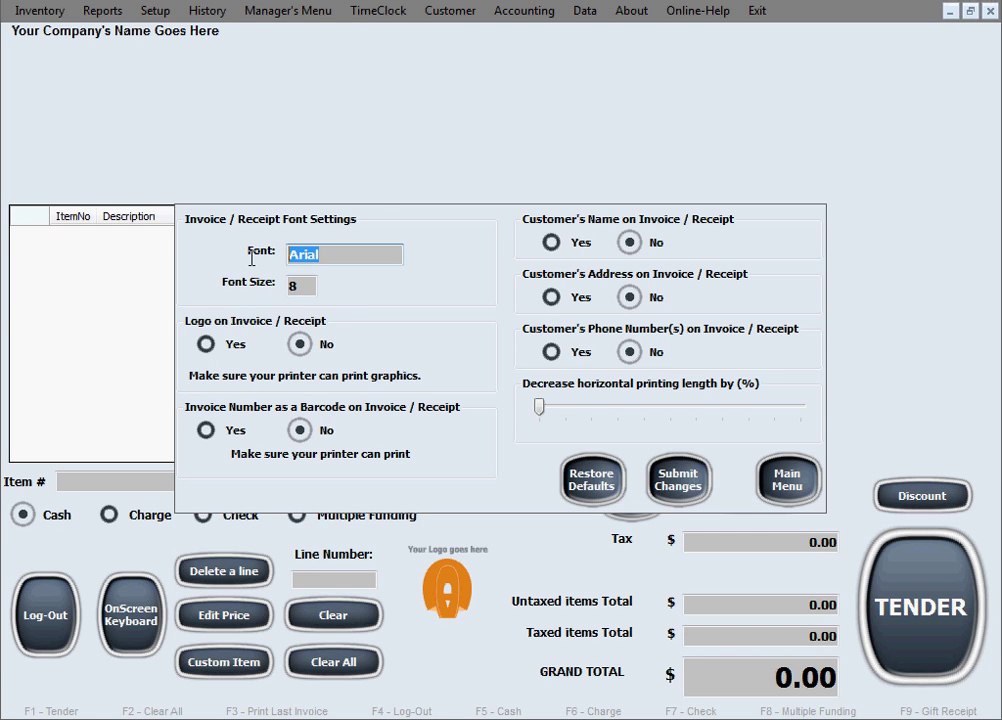
type("Tahoma")
key("Tab")
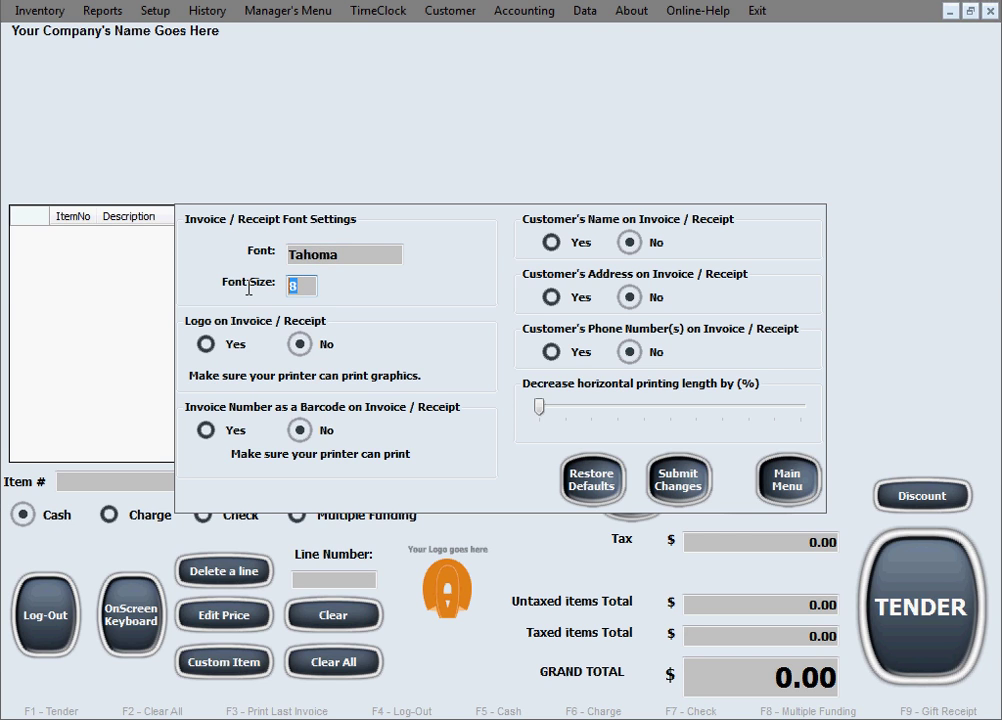
type("10")
Enable the logo, the invoice number barcode, and the customer's name, address and phone numbers on the invoice / receipt.
left_click(212, 350)
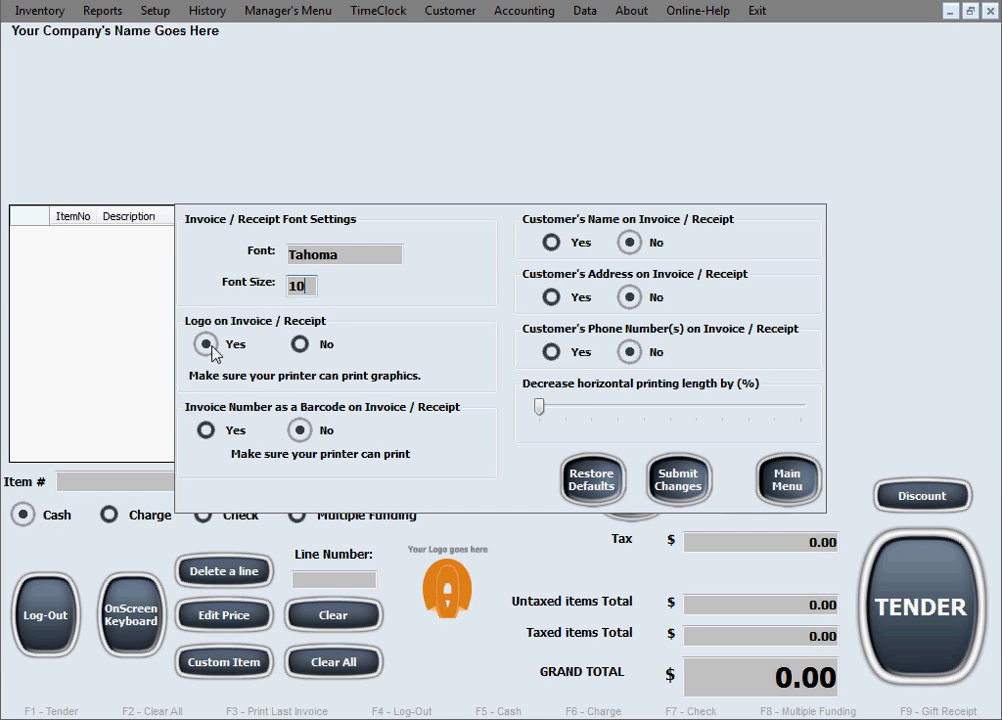
left_click(205, 436)
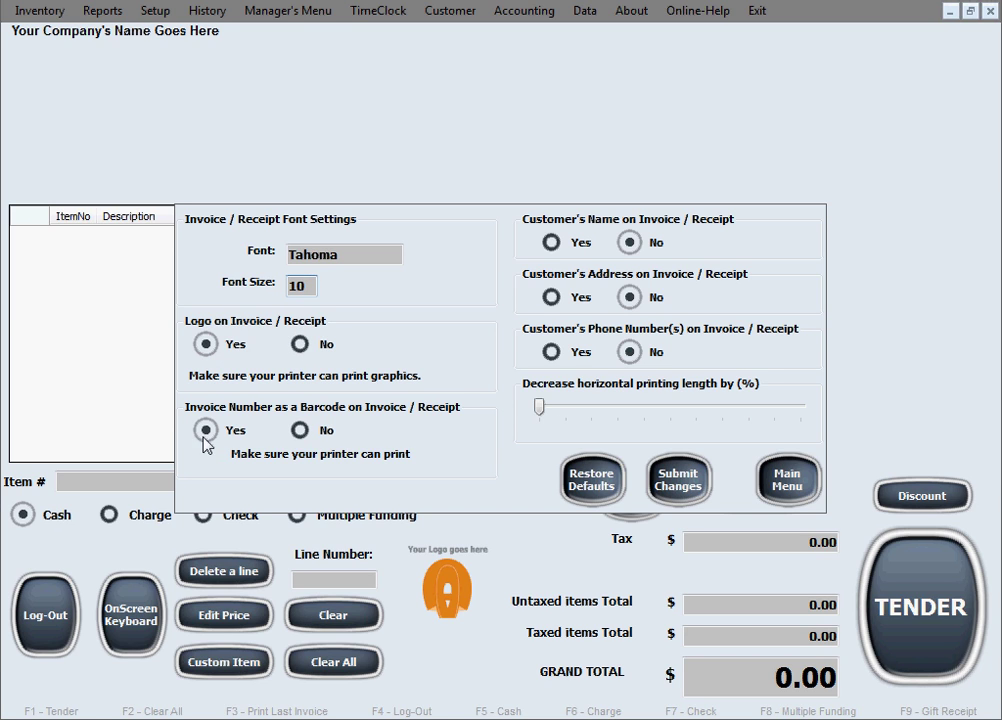
left_click(553, 243)
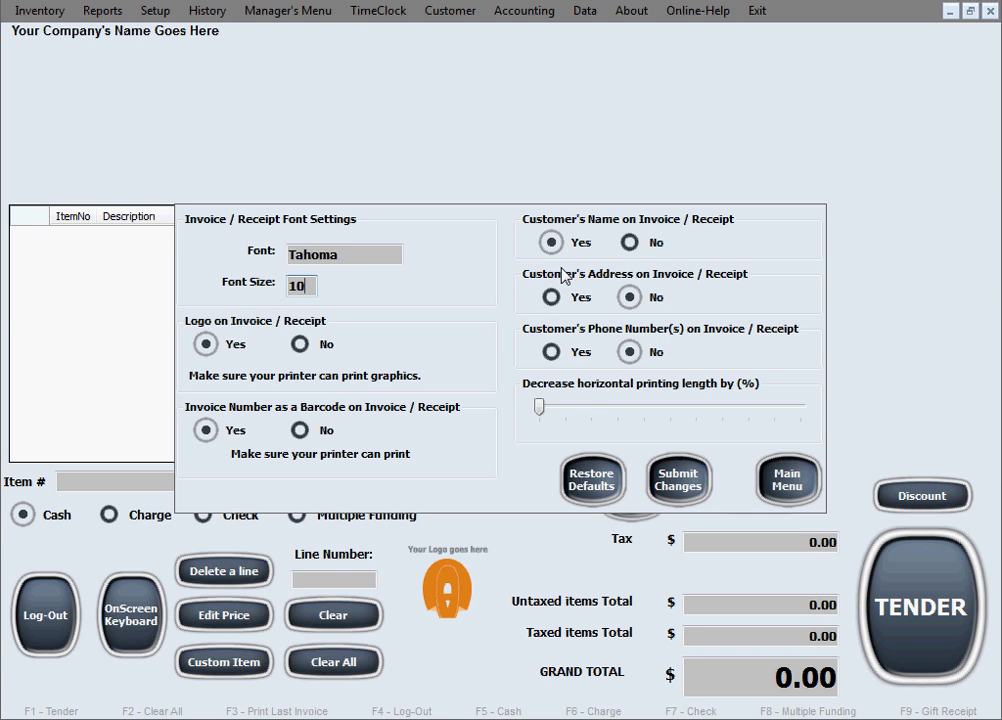
left_click(551, 298)
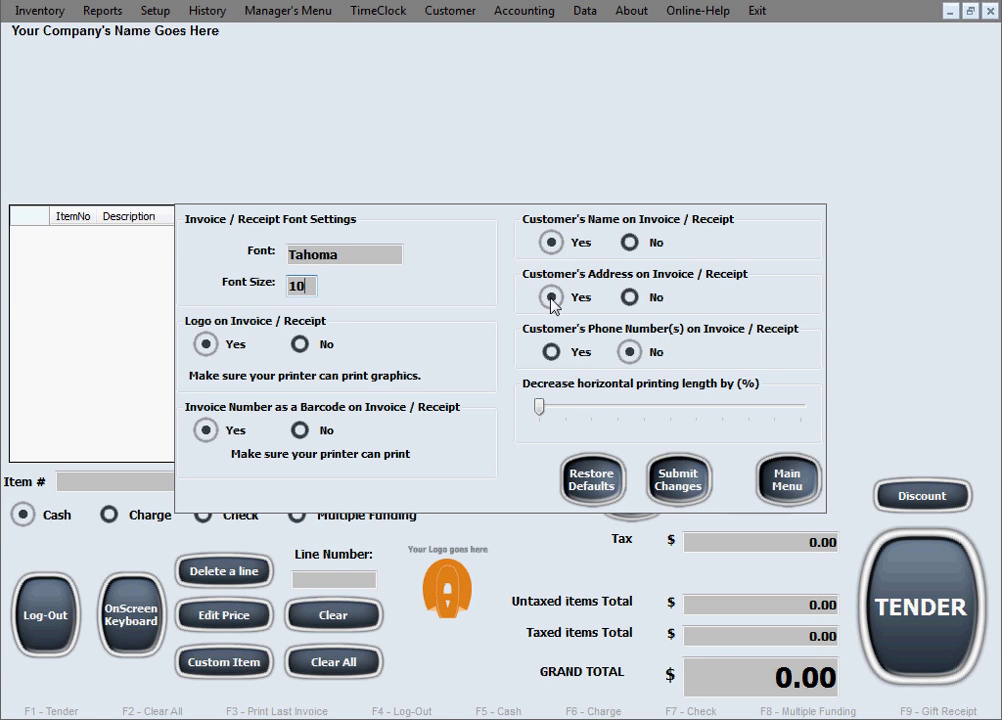
left_click(551, 352)
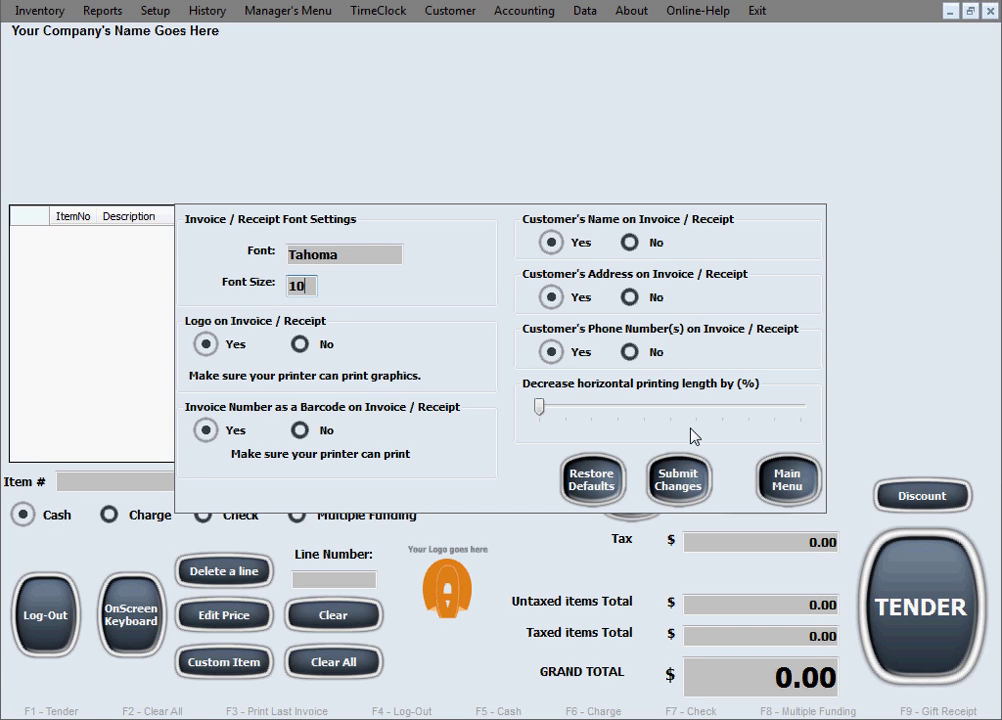
Try decreasing the horizontal printing length, and return the slider to its minimum.
left_click(541, 416)
left_click_drag(552, 412, 632, 414)
left_click_drag(641, 414, 525, 415)
Submit the invoice and receipt settings and accept the software restart.
left_click(687, 497)
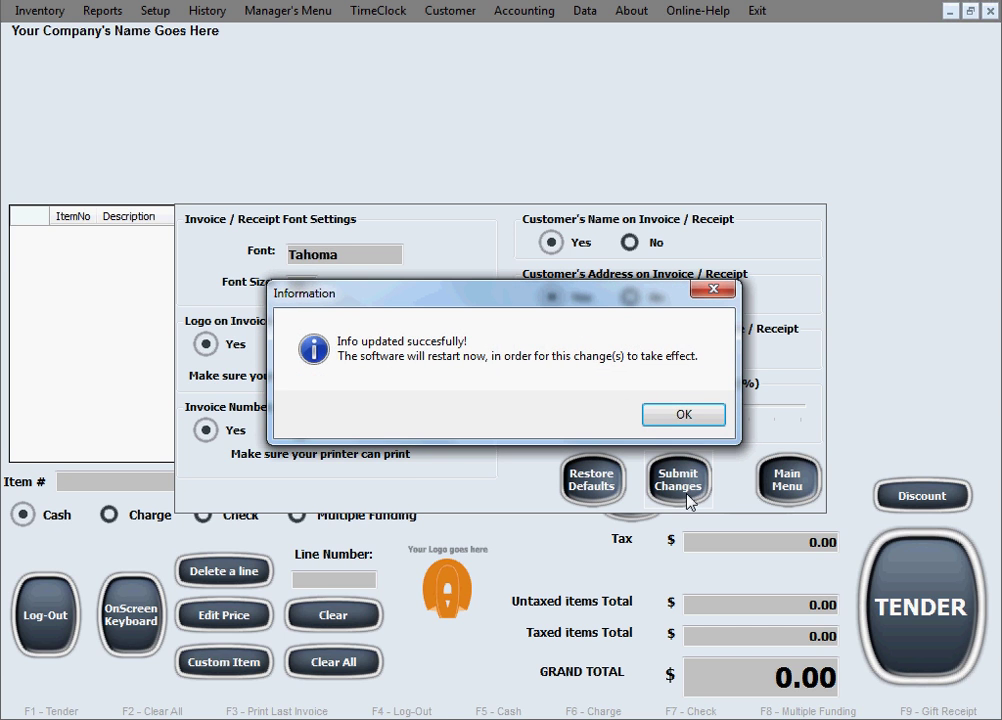
left_click(684, 414)
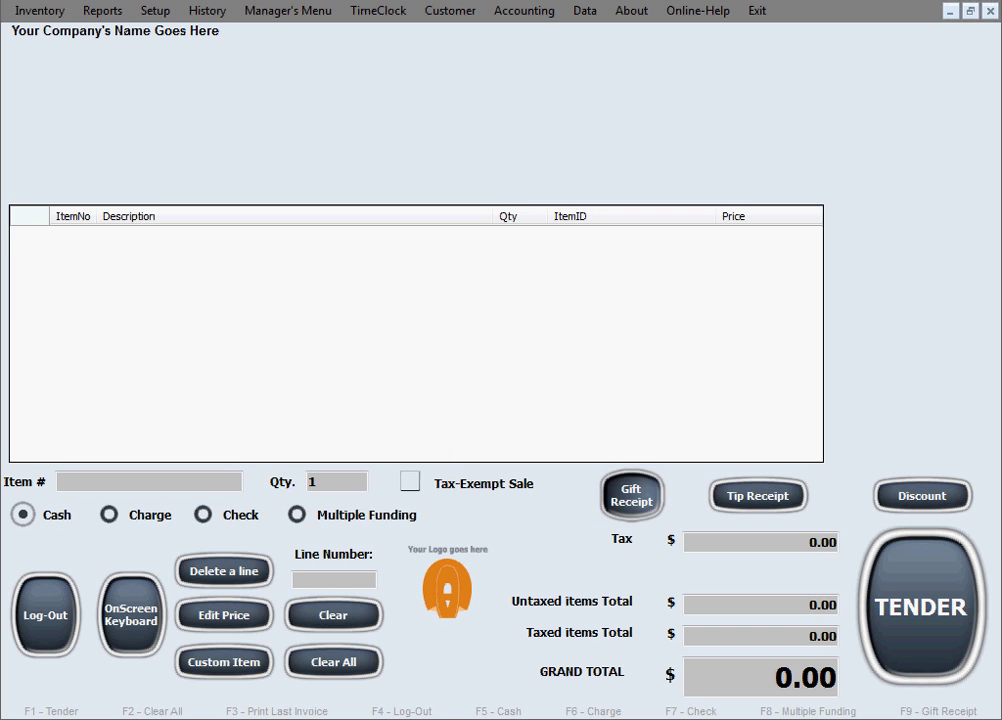
Open the Regional Standards and Settings form.
left_click(155, 15)
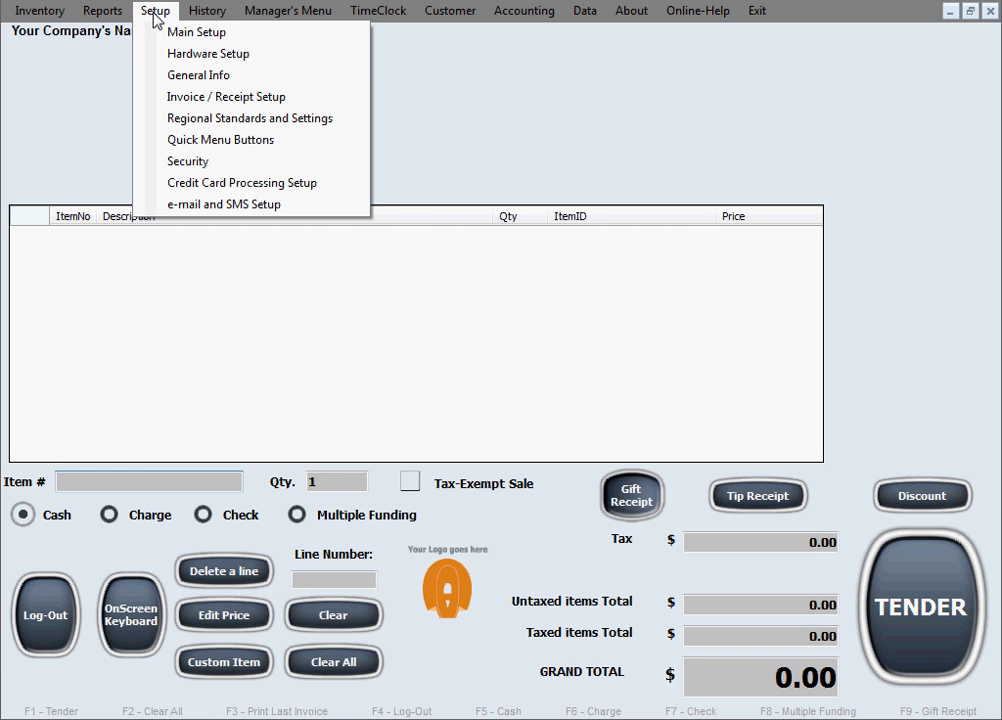
left_click(339, 119)
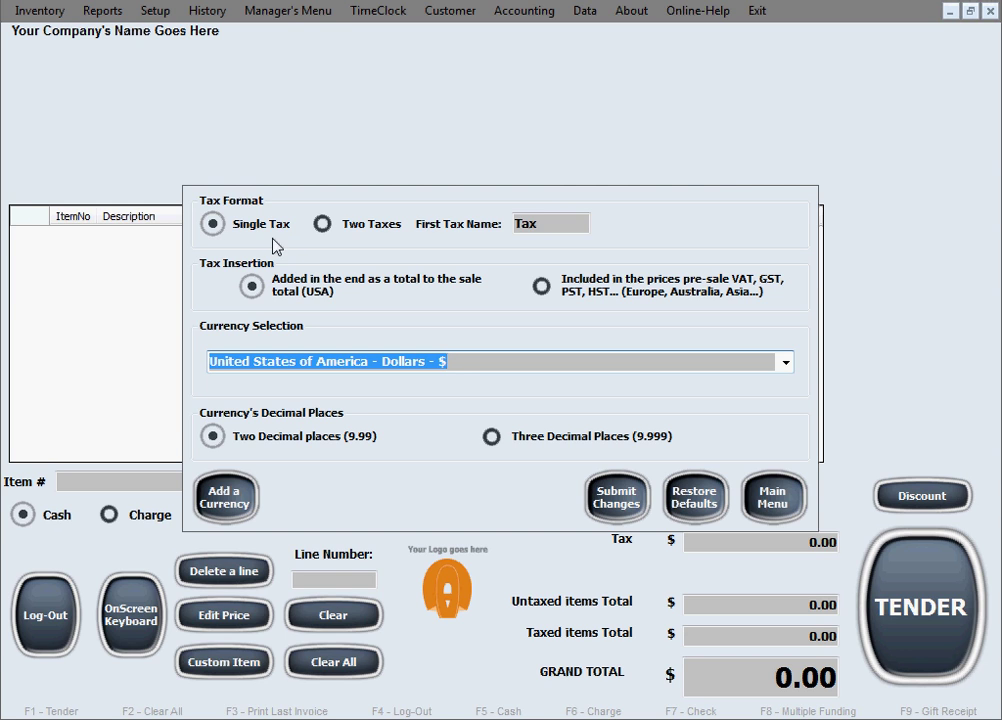
Switch the tax format to two taxes, naming the first State Tax and the second Federal Tax.
left_click(323, 225)
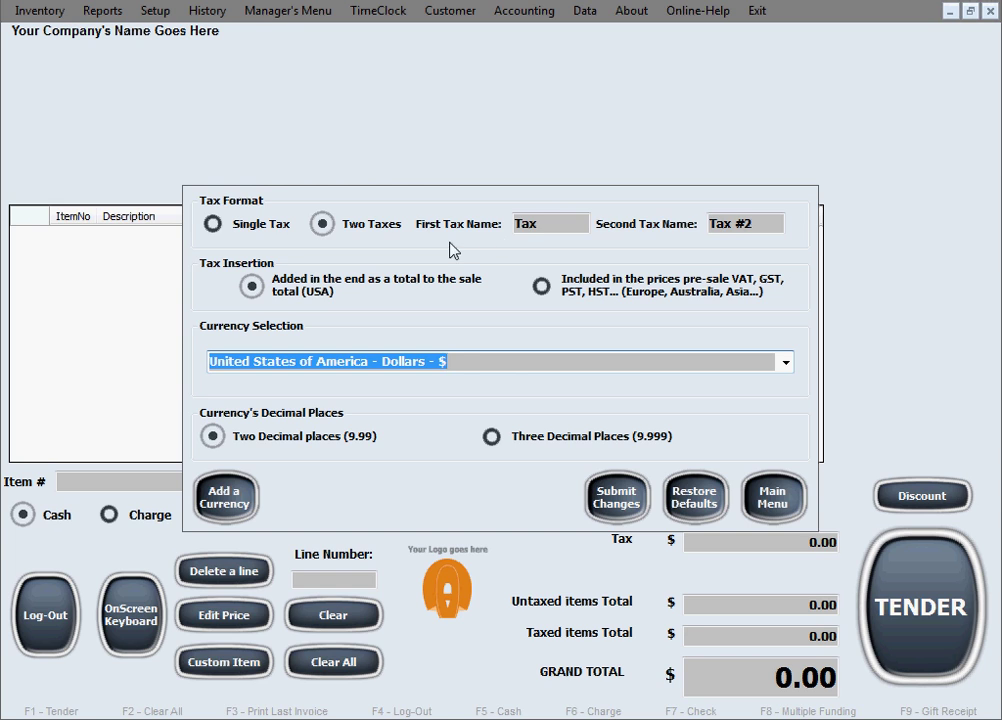
left_click_drag(570, 226, 498, 222)
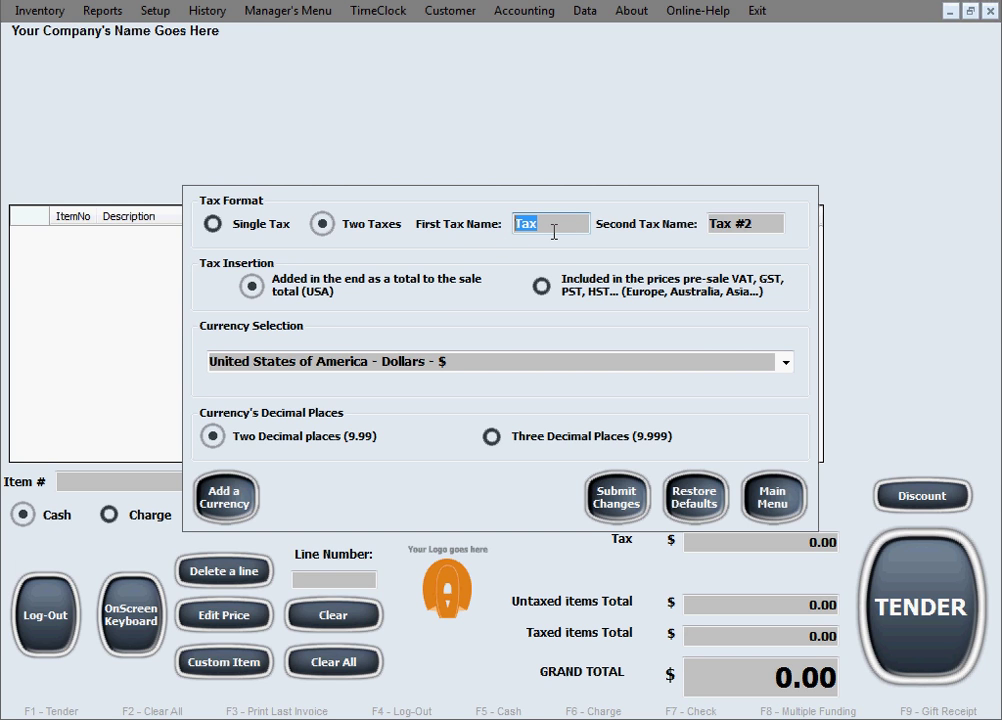
type("State Tax")
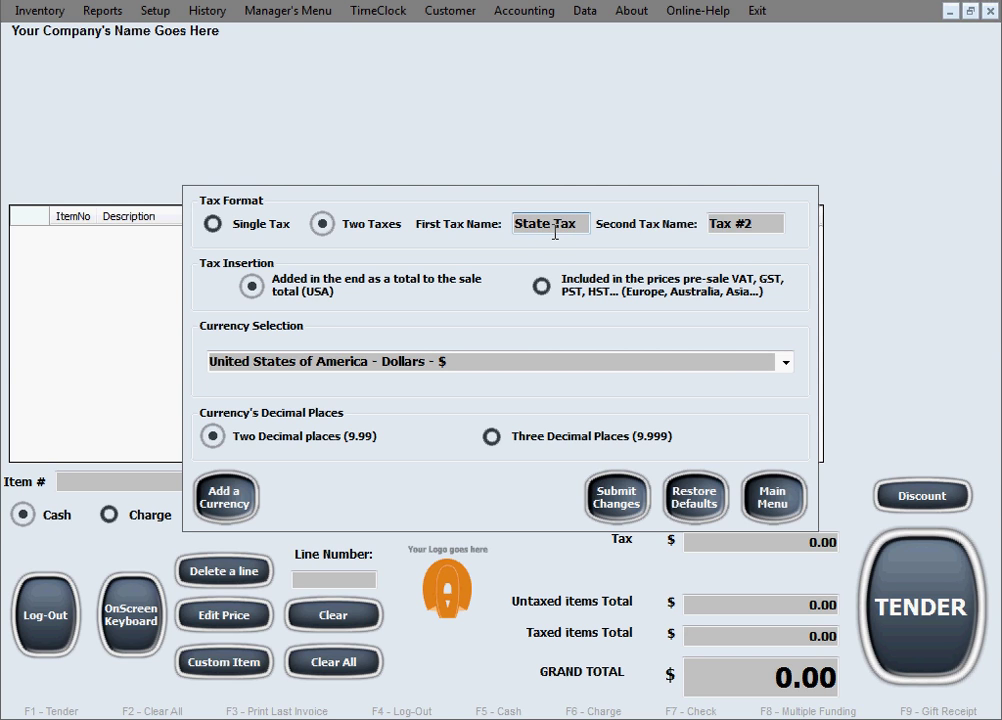
key("Tab")
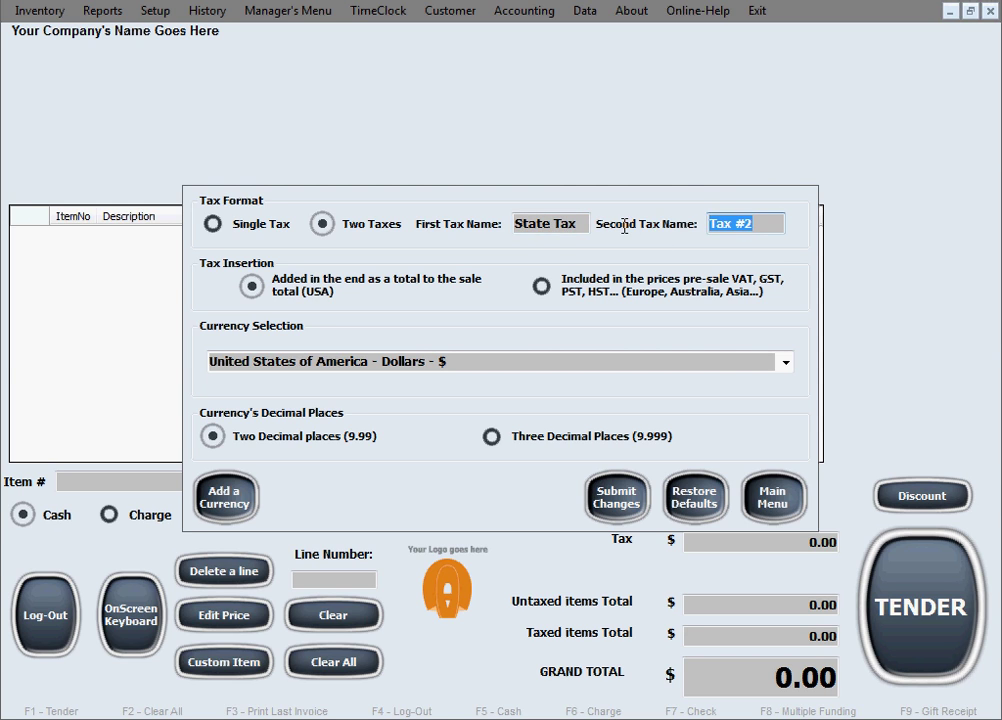
type("Federal")
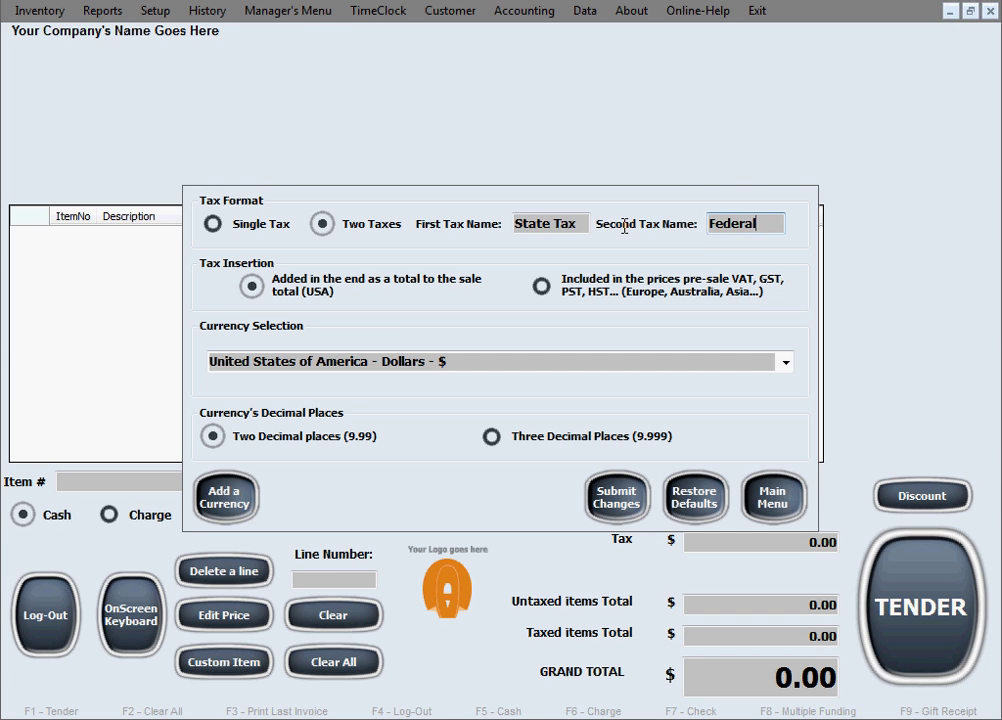
type(" Tax")
Return the tax format to a single tax and shorten its name to Tax.
left_click(213, 226)
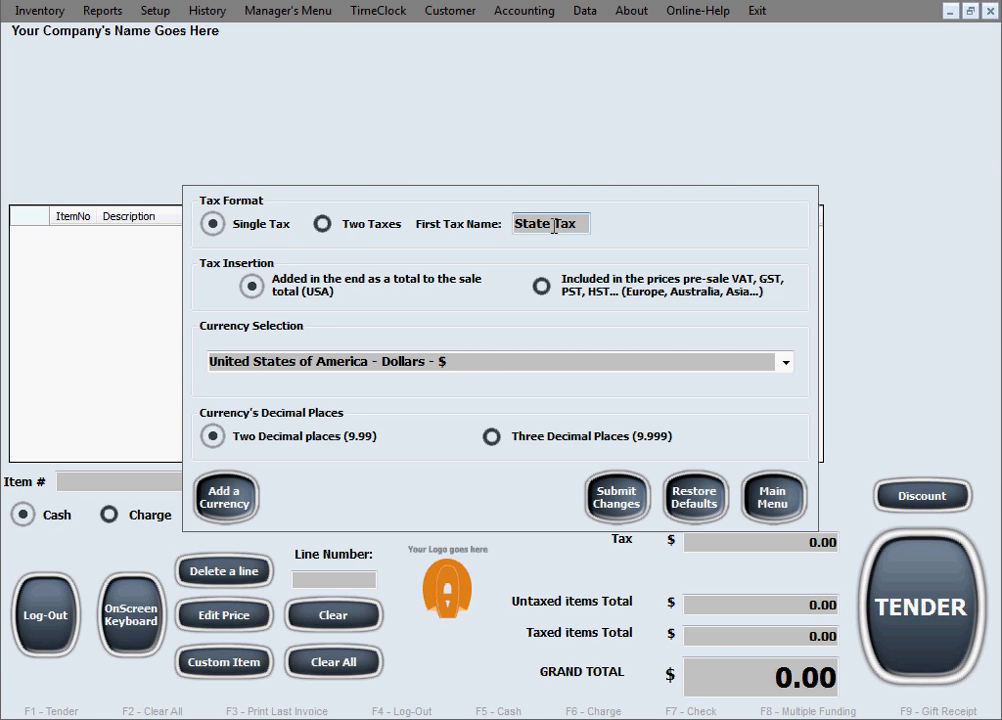
left_click_drag(554, 226, 513, 224)
key("BackSpace")
Try the tax insertion included in pre-sale prices, and return to tax added at the end to the sale total.
left_click(542, 287)
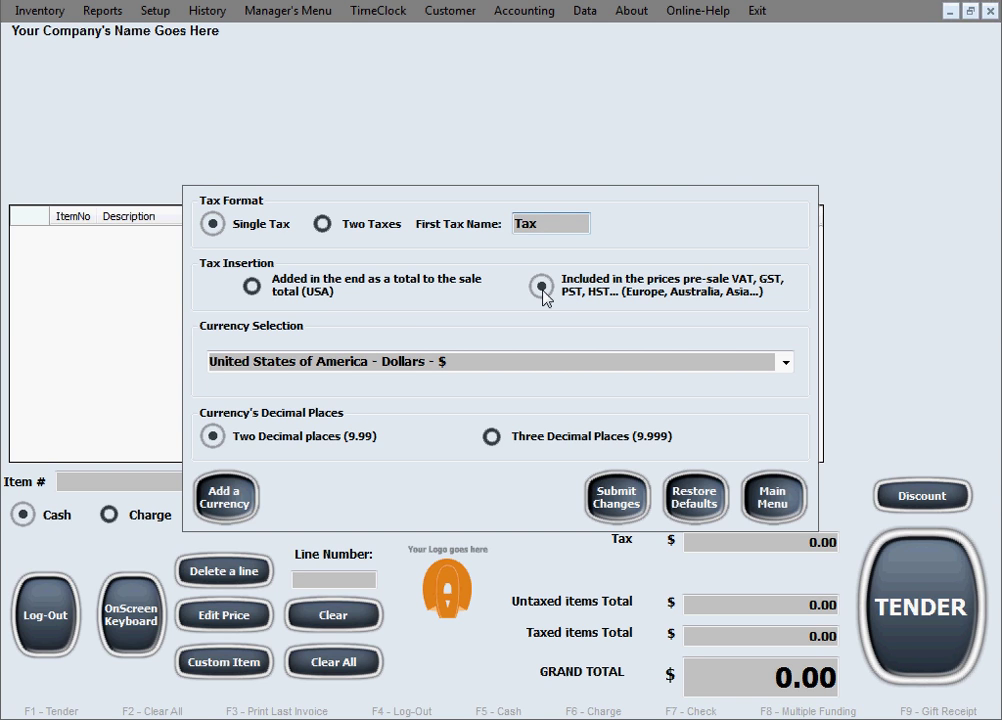
key("Tab")
left_click(251, 286)
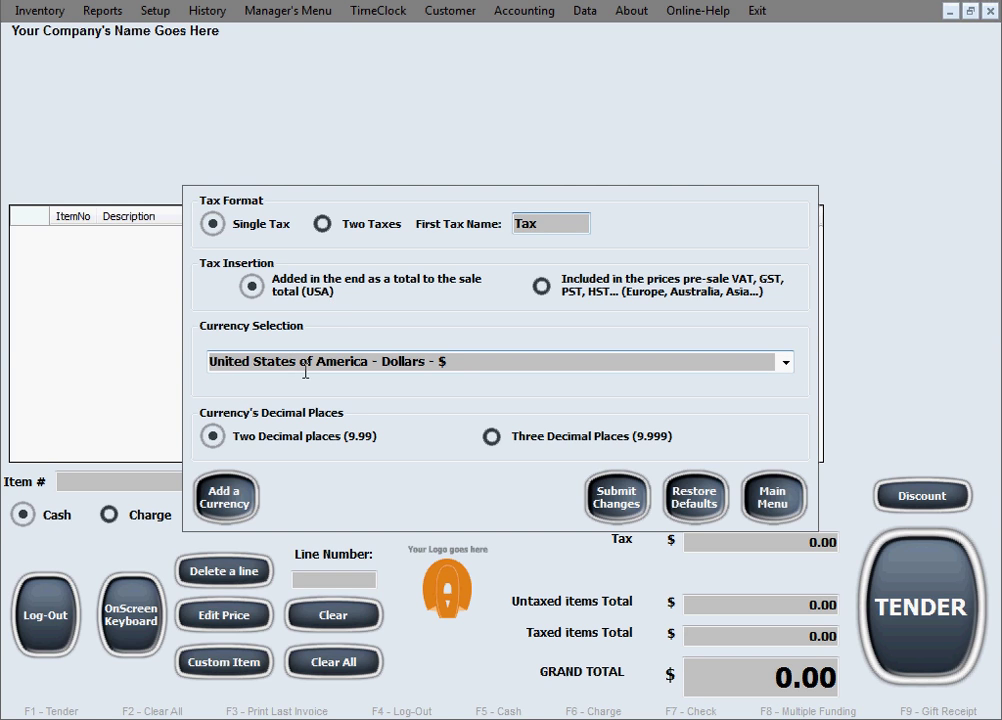
Examine the currencies available for selection, from the entries around United States of America back to those around Canada.
left_click(787, 365)
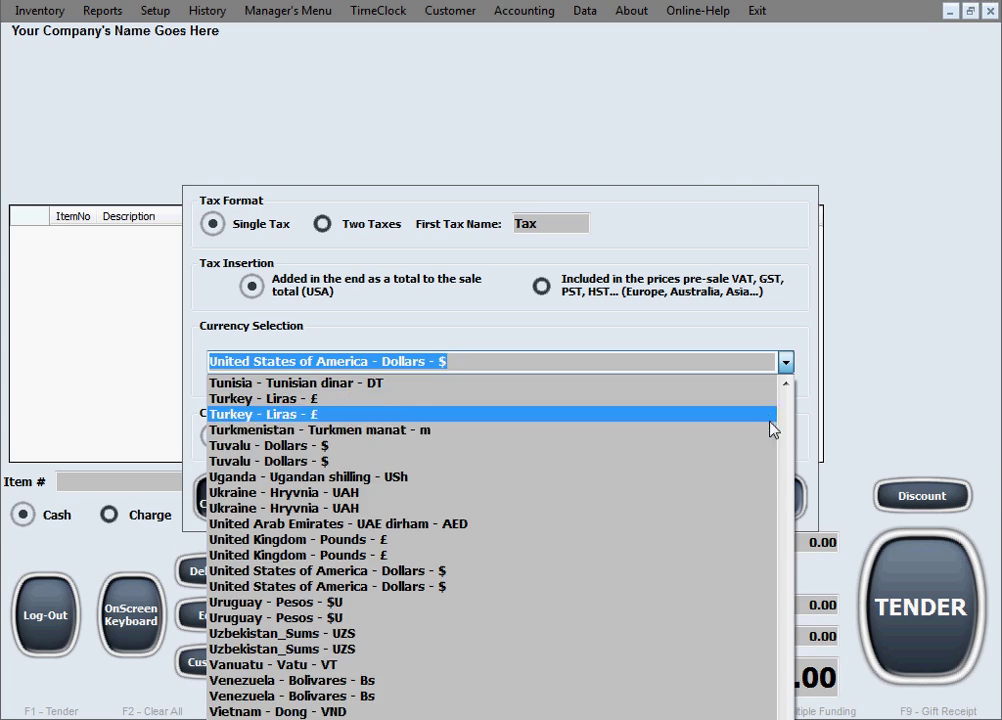
scroll(723, 455, "up", 3)
scroll(723, 455, "up", 20)
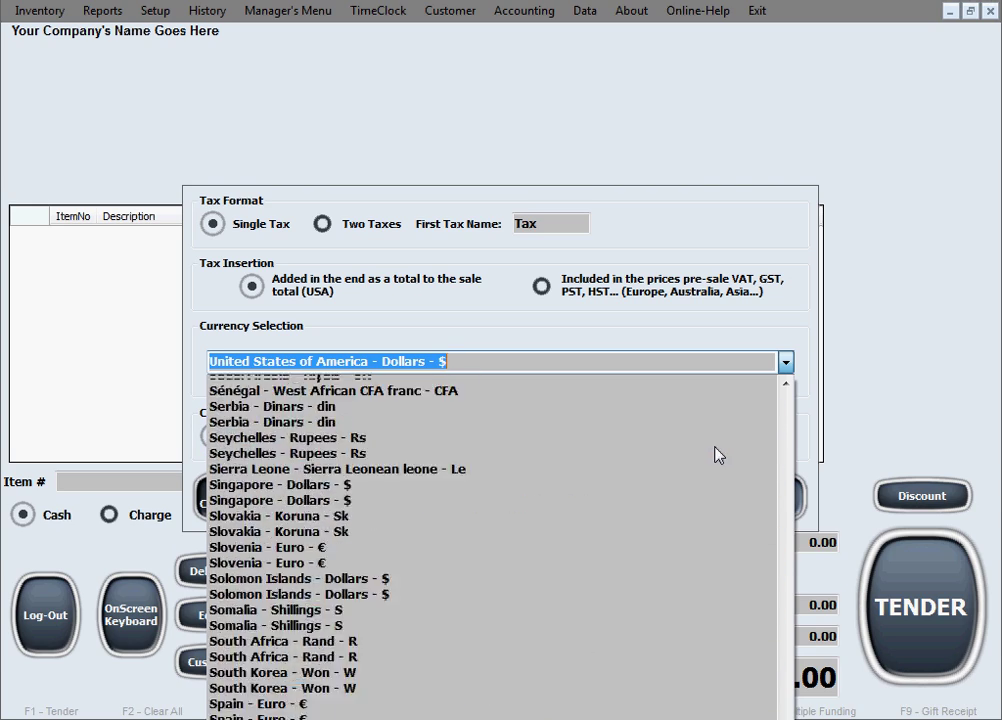
scroll(704, 455, "up", 20)
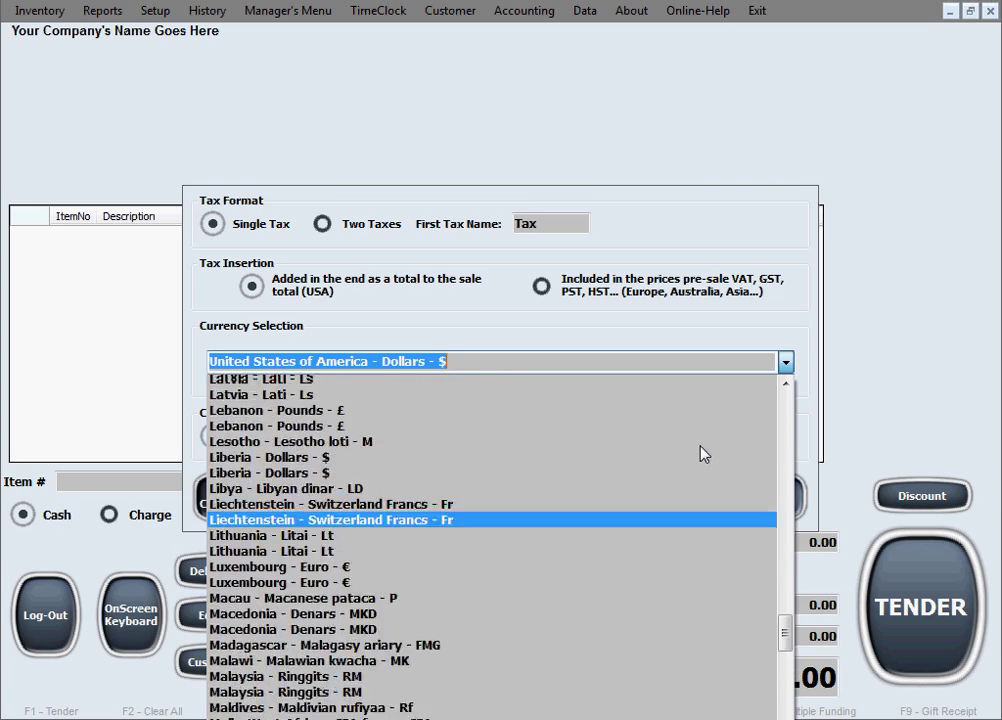
scroll(703, 455, "up", 20)
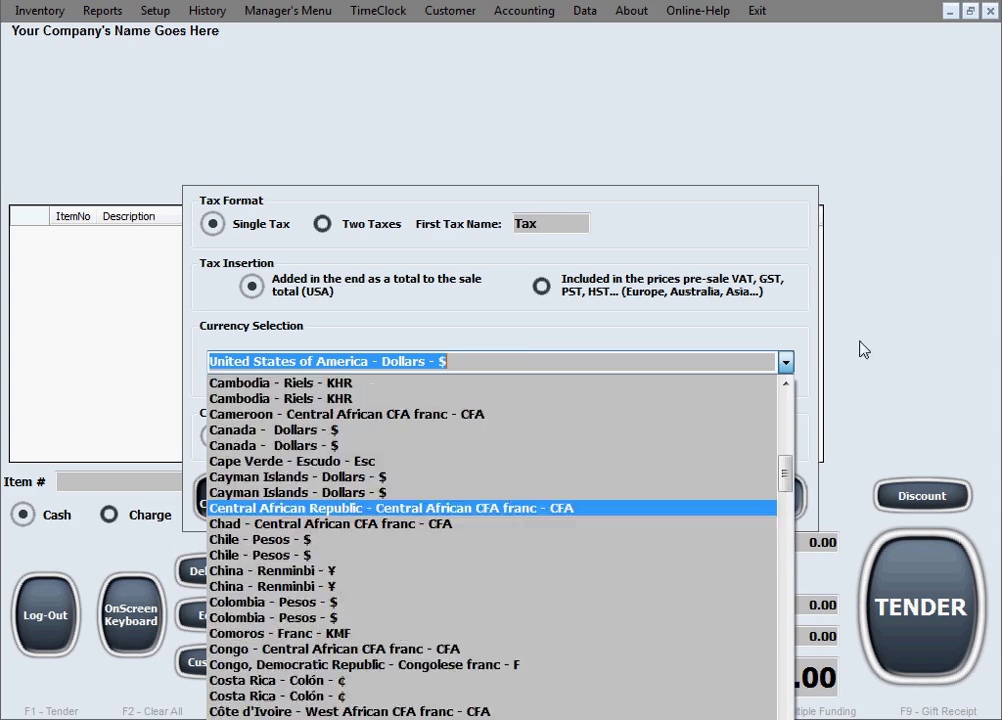
scroll(787, 362, "down", 7)
scroll(796, 366, "down", 20)
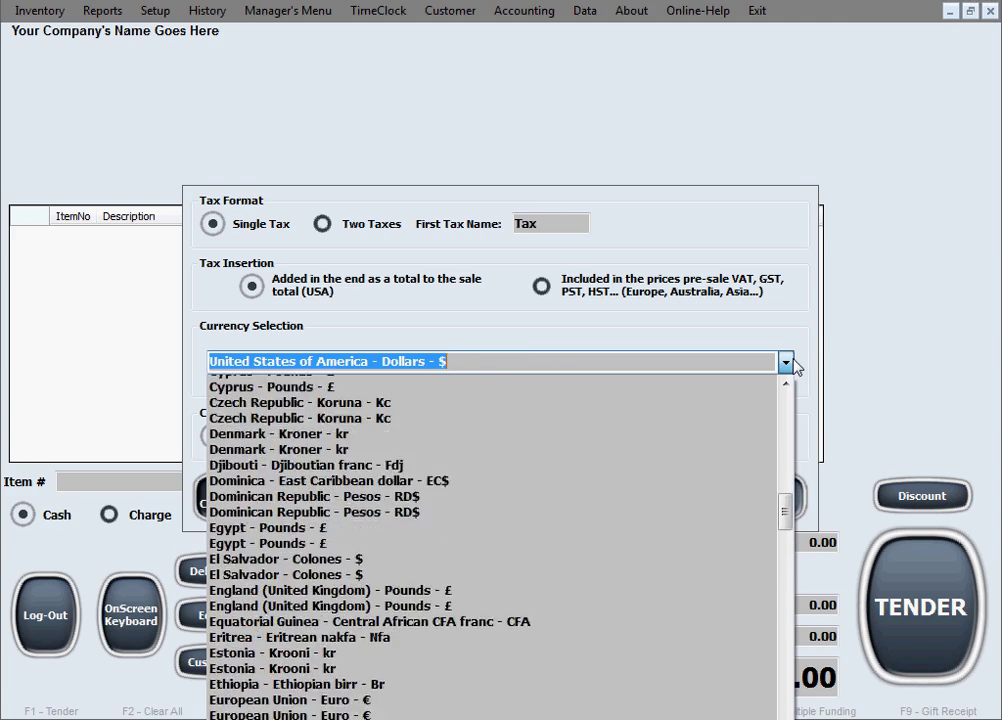
scroll(870, 350, "down", 20)
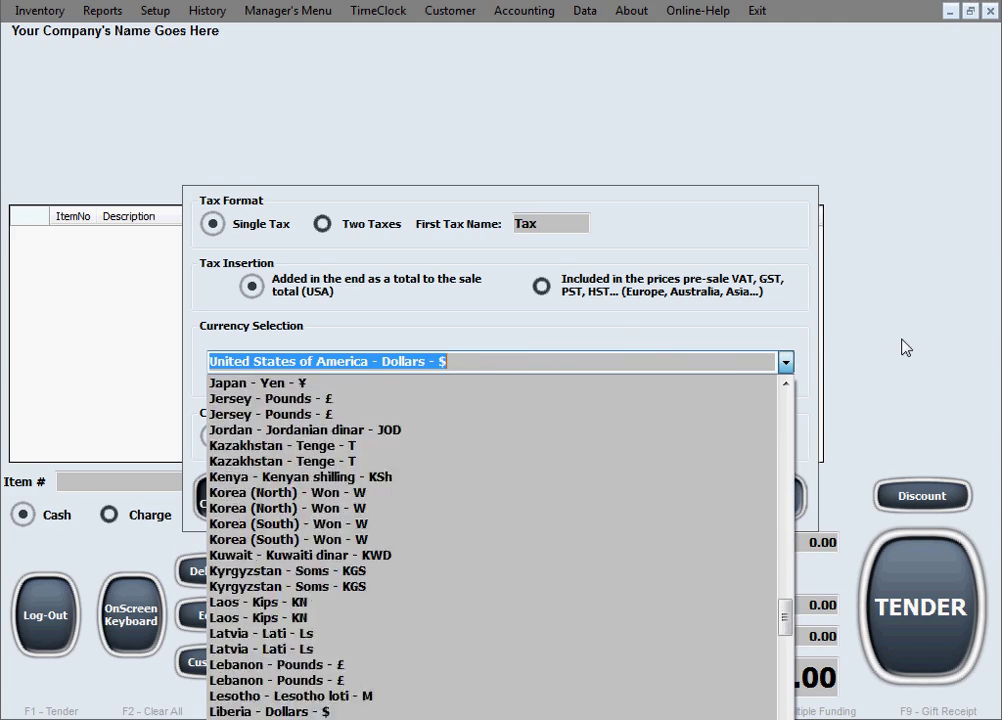
scroll(870, 350, "down", 16)
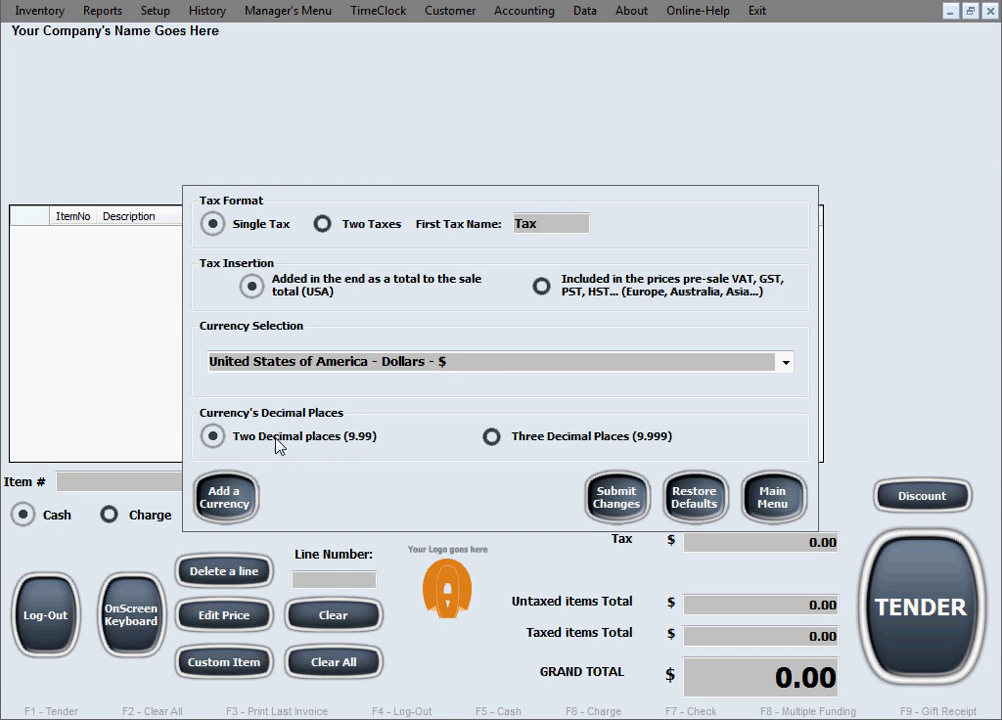
Try three decimal places (9.999) for the currency, and return to two decimal places (9.99).
left_click(219, 450)
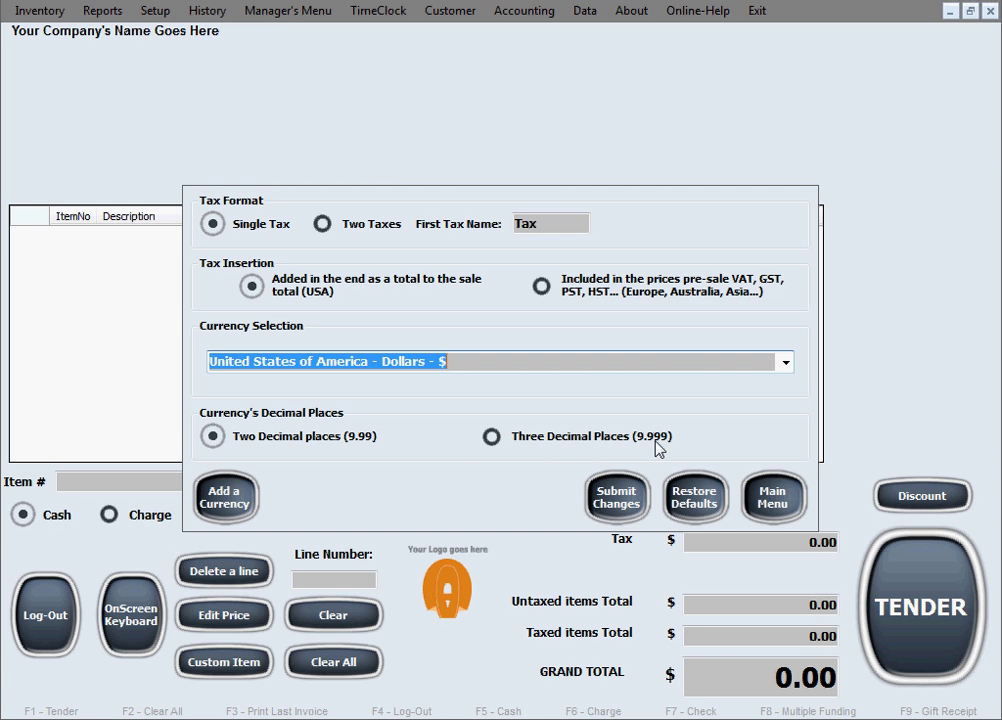
left_click(491, 438)
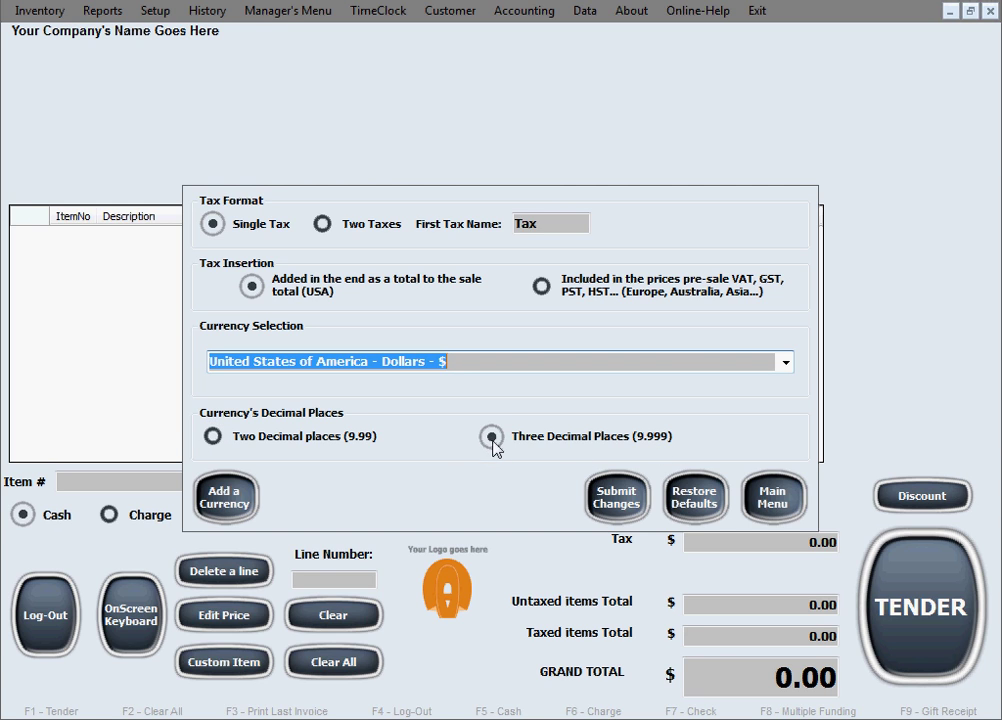
left_click(214, 437)
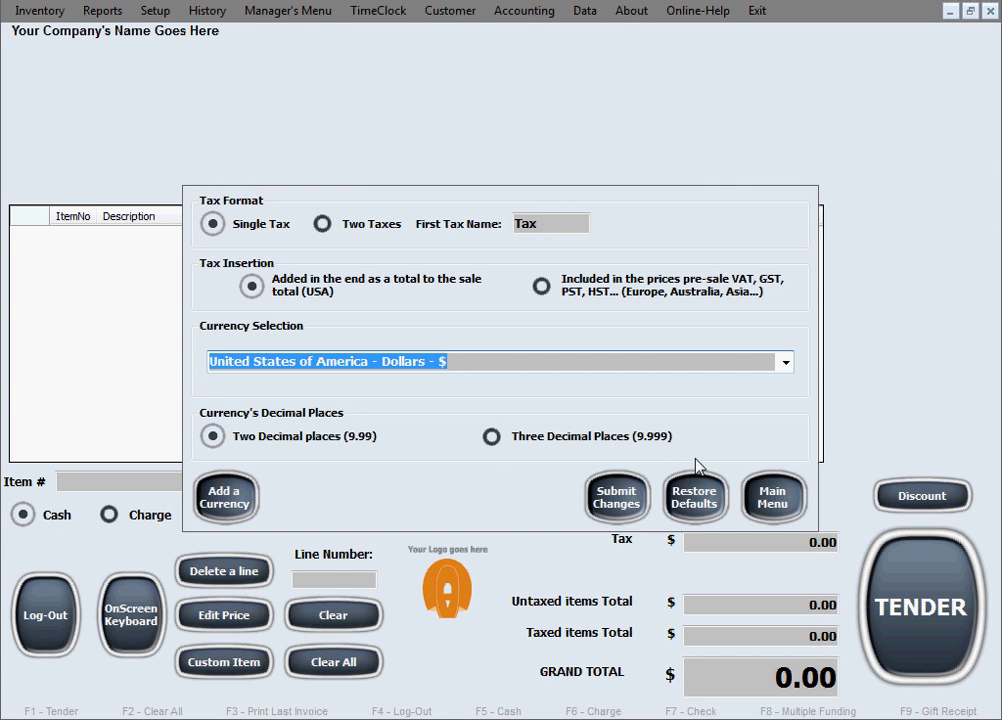